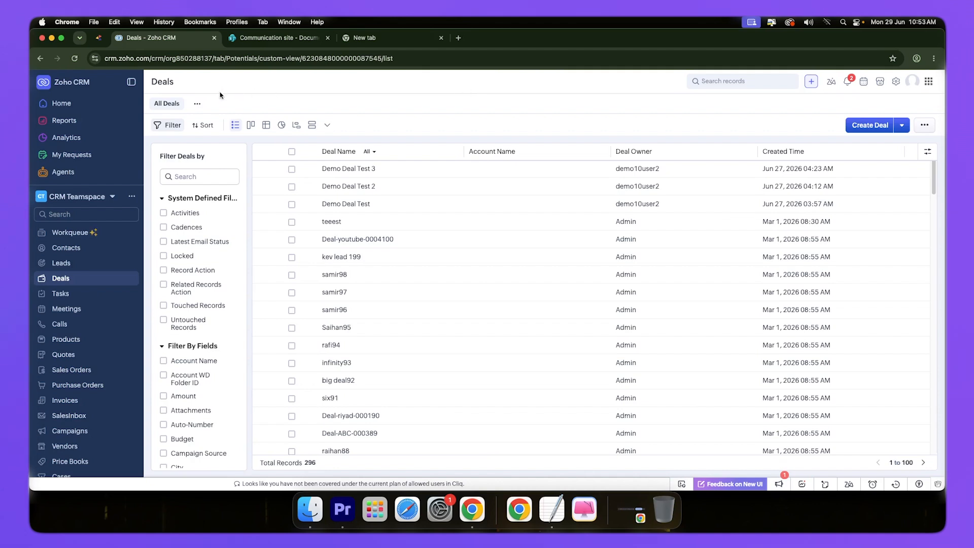
Step: Create a new custom view for Deals named "Deals Without Sharepoint ID"
click(198, 105)
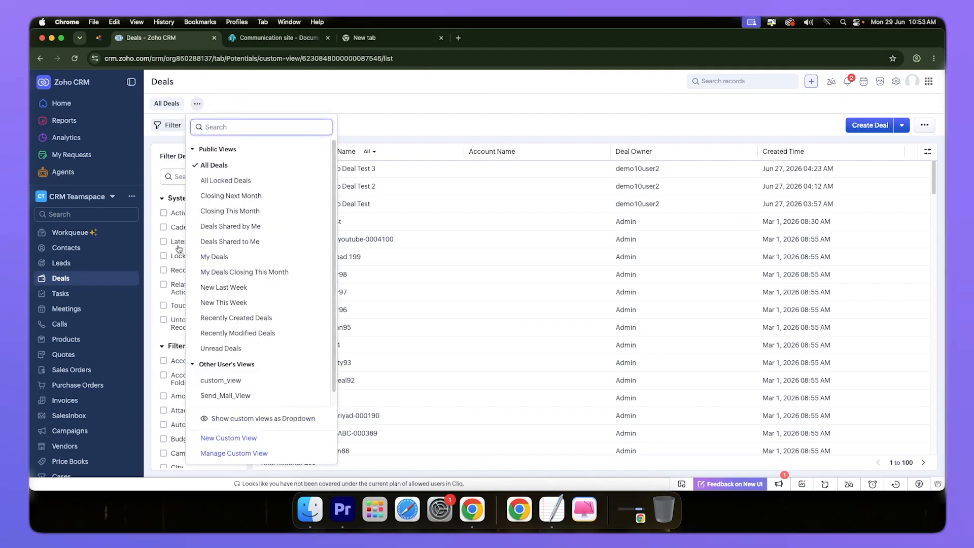
click(225, 440)
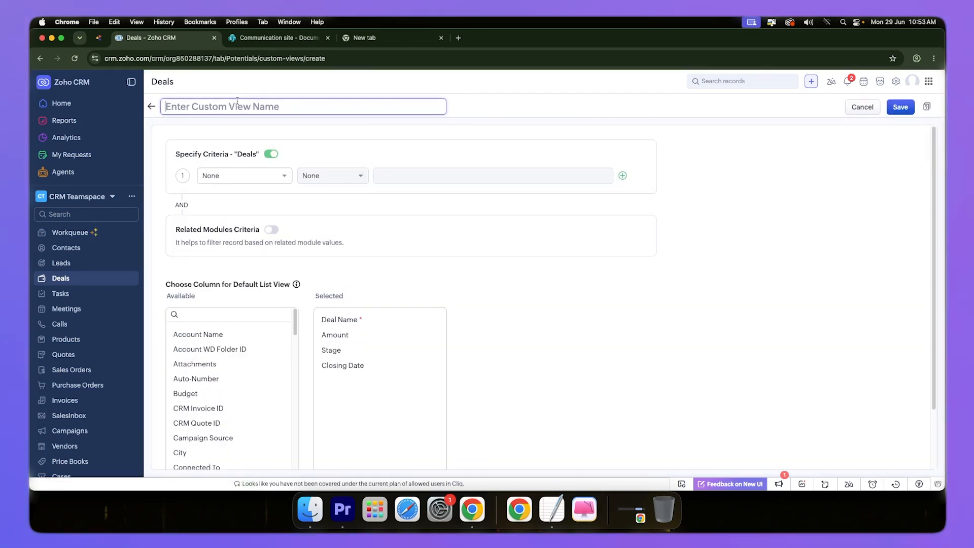
text(Deals)
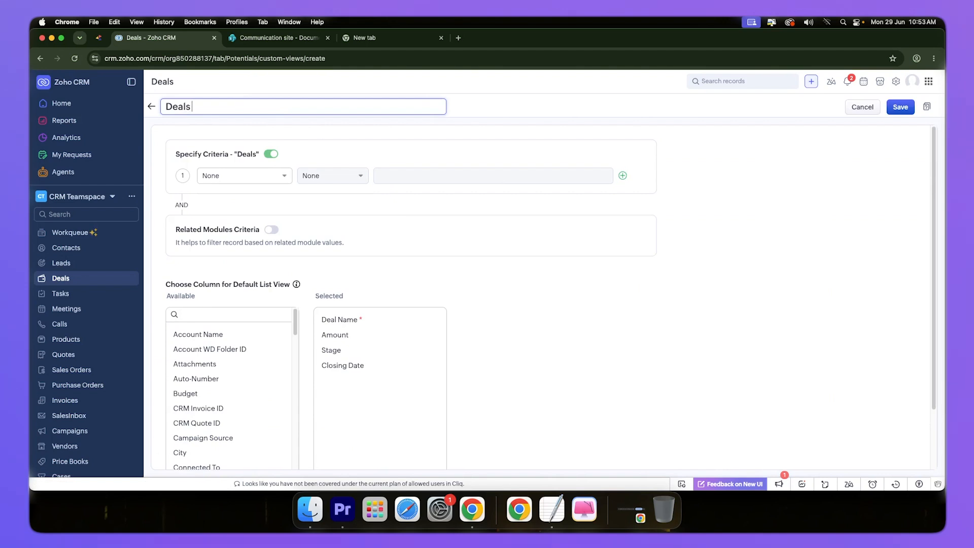
text( Without Sharepoint)
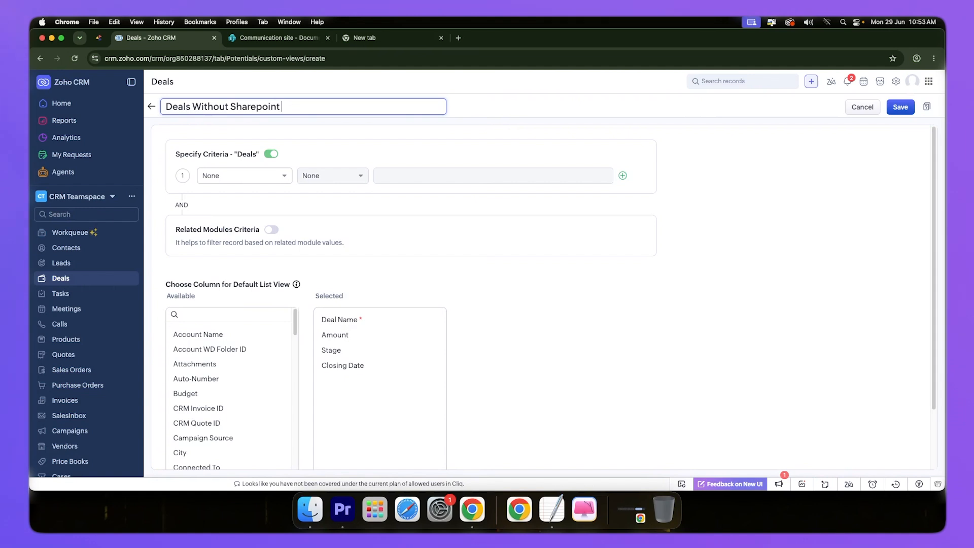
text( IDF)
click(227, 207)
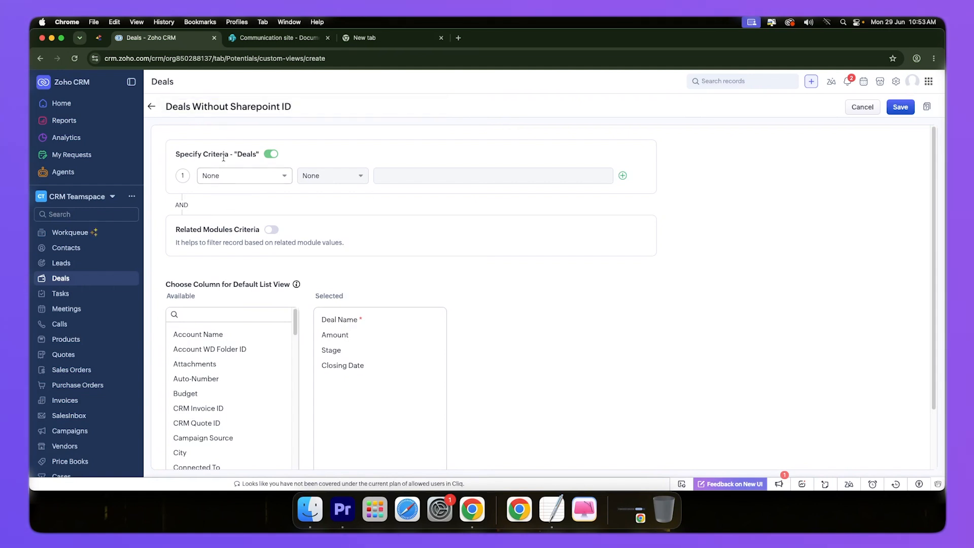
Step: Set the view's first criterion to Sharepoint Folder ID (EXT) is empty
click(224, 177)
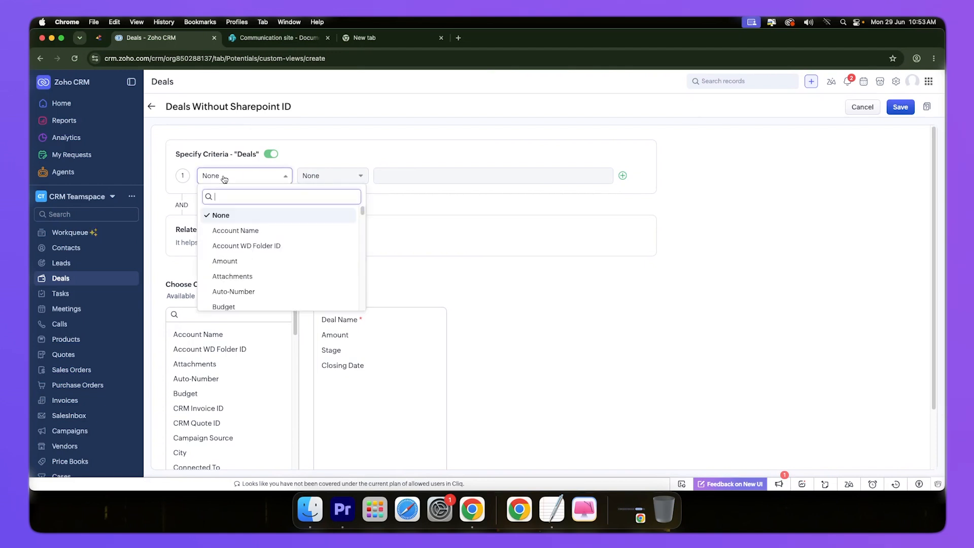
text(share)
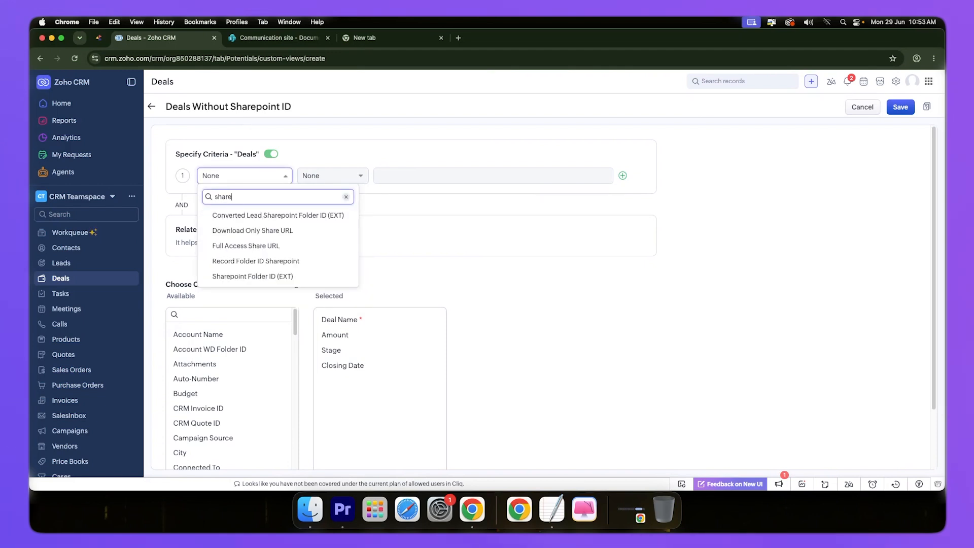
click(253, 276)
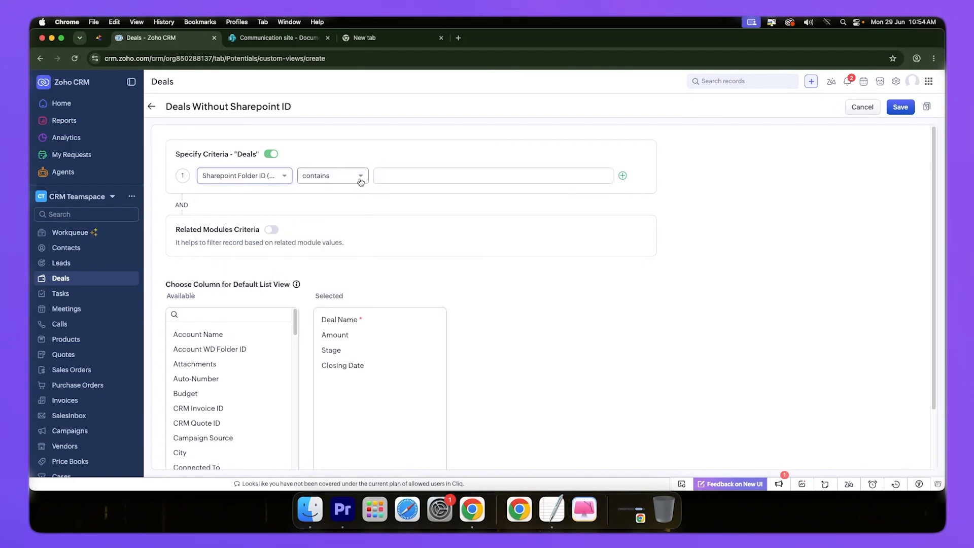
click(360, 182)
click(329, 268)
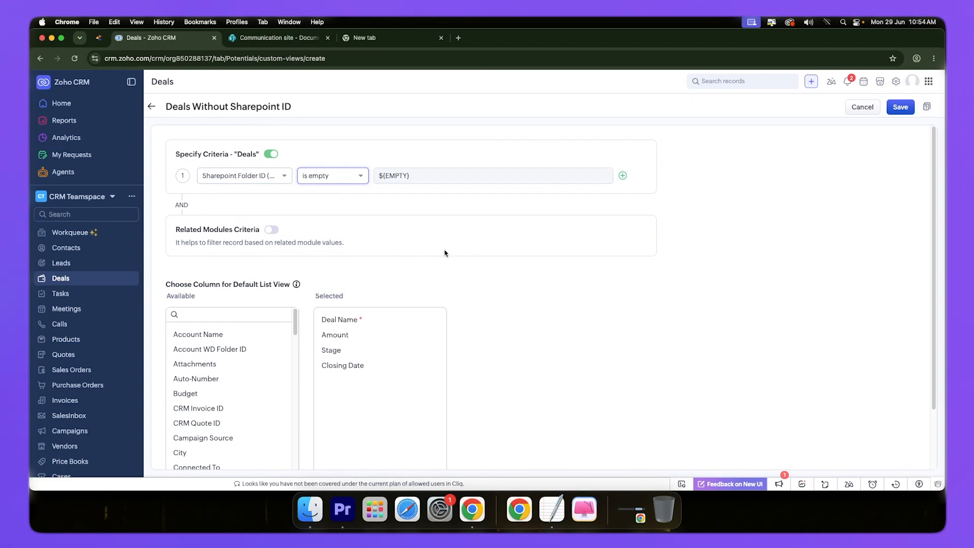
Step: Share the custom view with everyone and save it
scroll(582, 289, down, 3)
scroll(583, 293, up, 2)
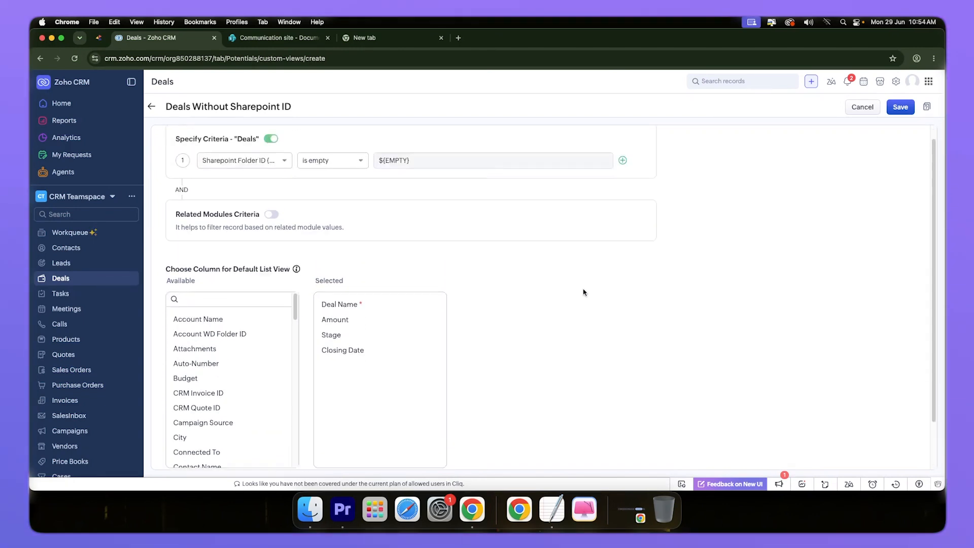
scroll(583, 293, down, 2)
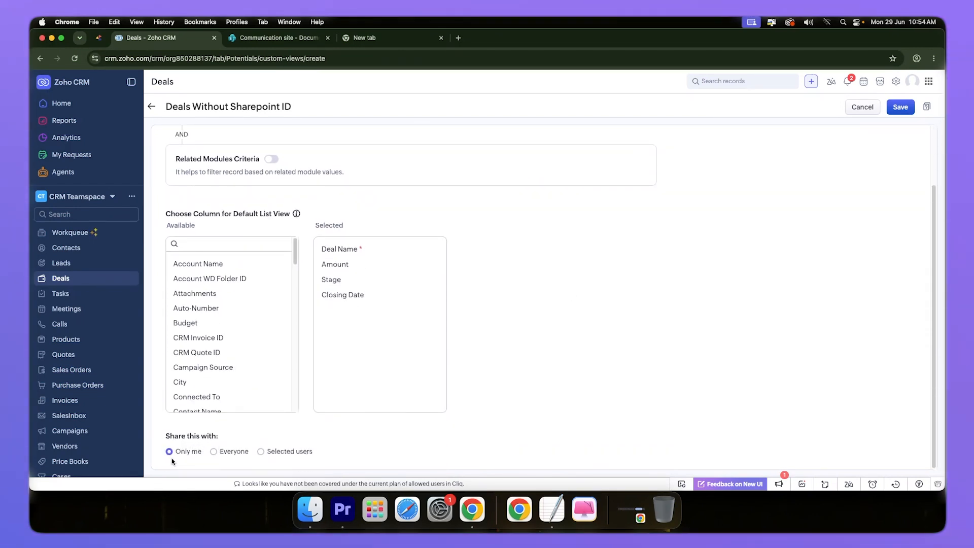
click(213, 451)
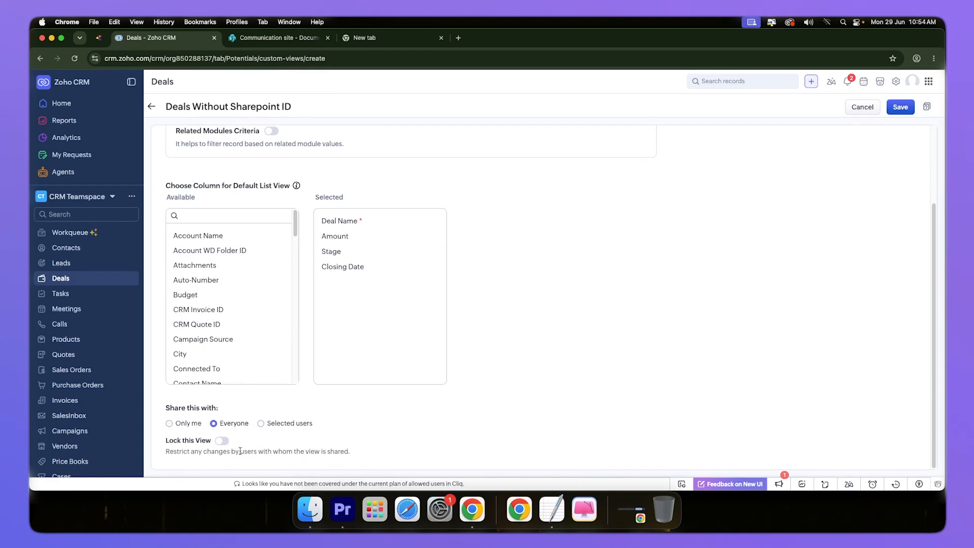
scroll(822, 255, up, 4)
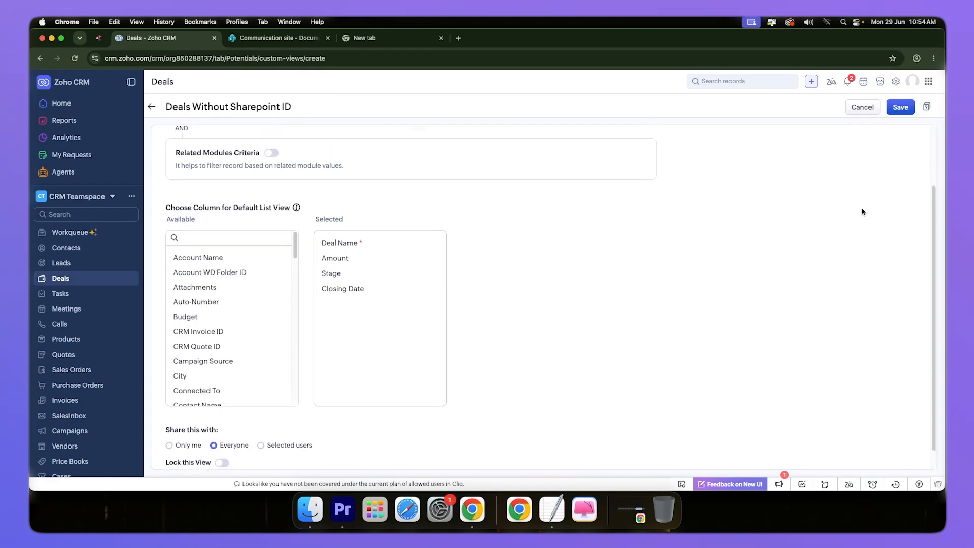
click(900, 107)
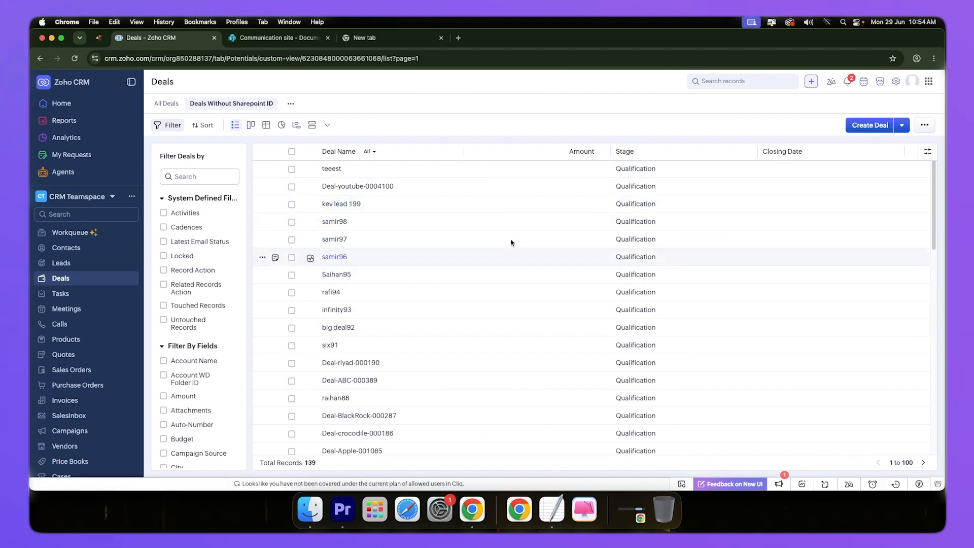
Step: Close the Deals Without Sharepoint ID view and reopen it from the list of custom views
click(271, 105)
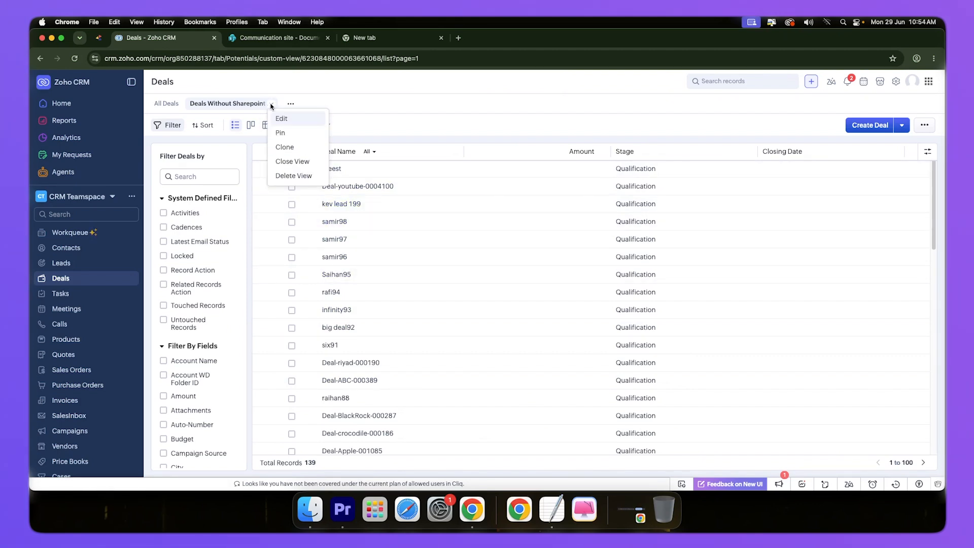
click(289, 161)
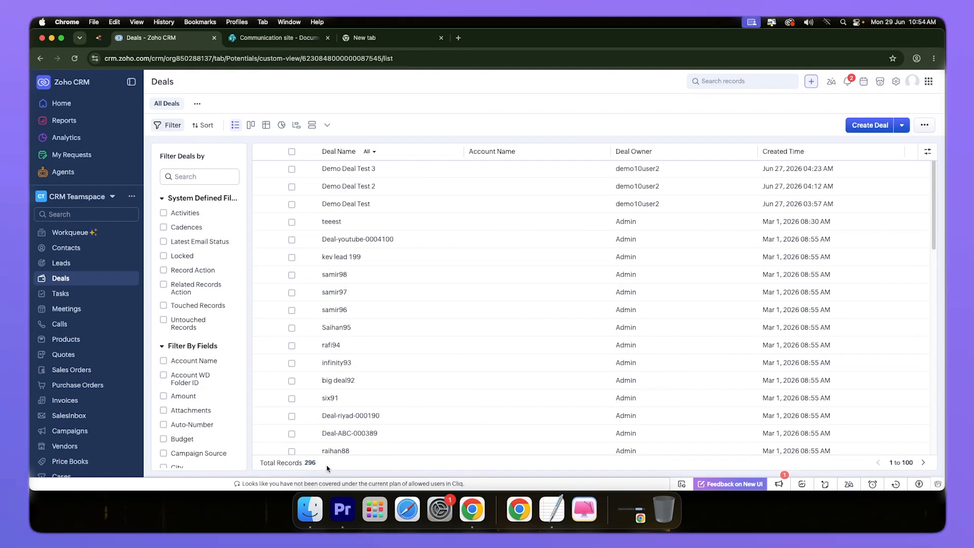
click(196, 105)
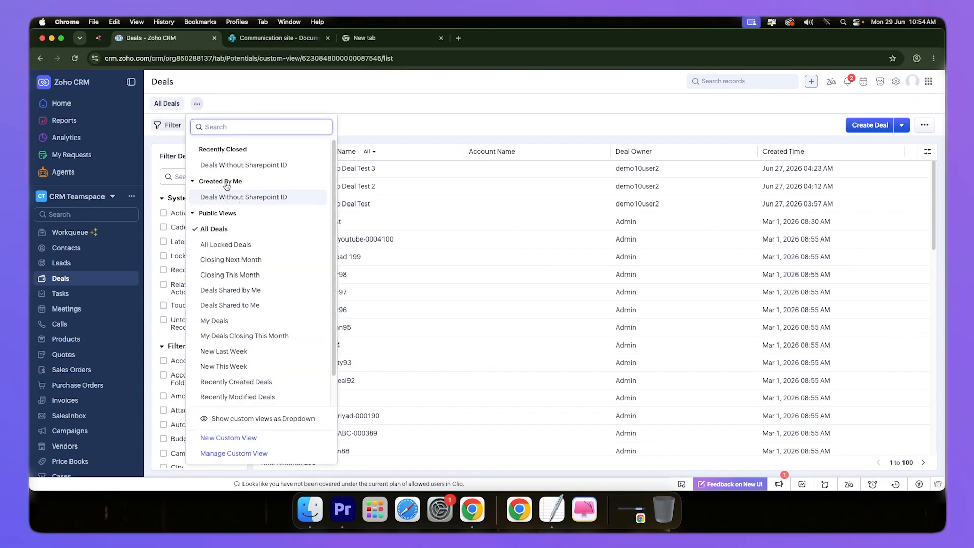
mouse_move(215, 203)
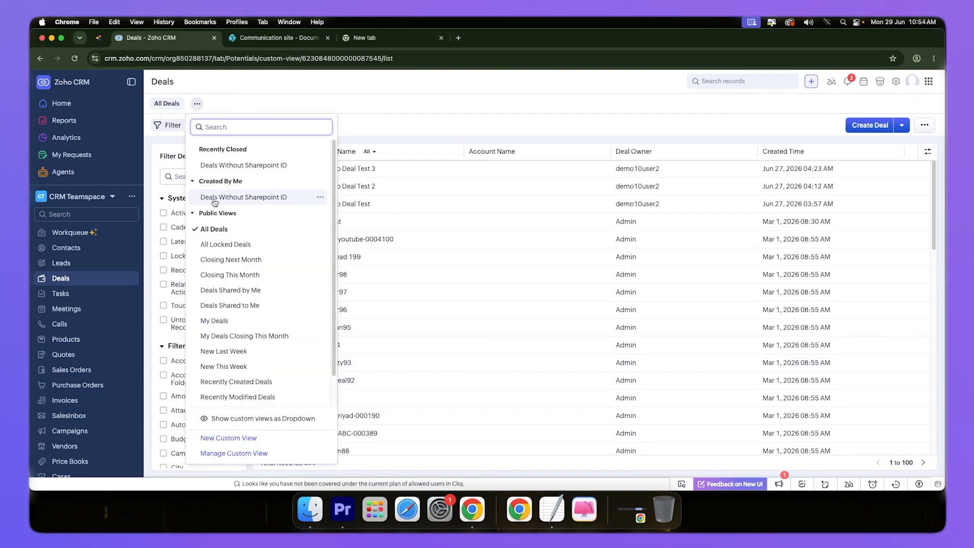
click(283, 202)
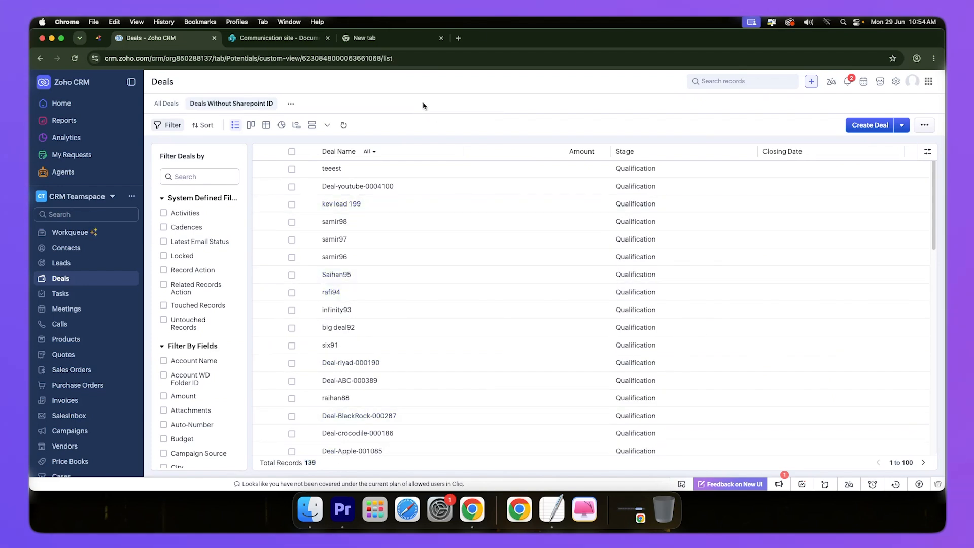
Step: Open the settings of the installed Easy Sharepoint for Zoho CRM extension from the Marketplace
click(881, 84)
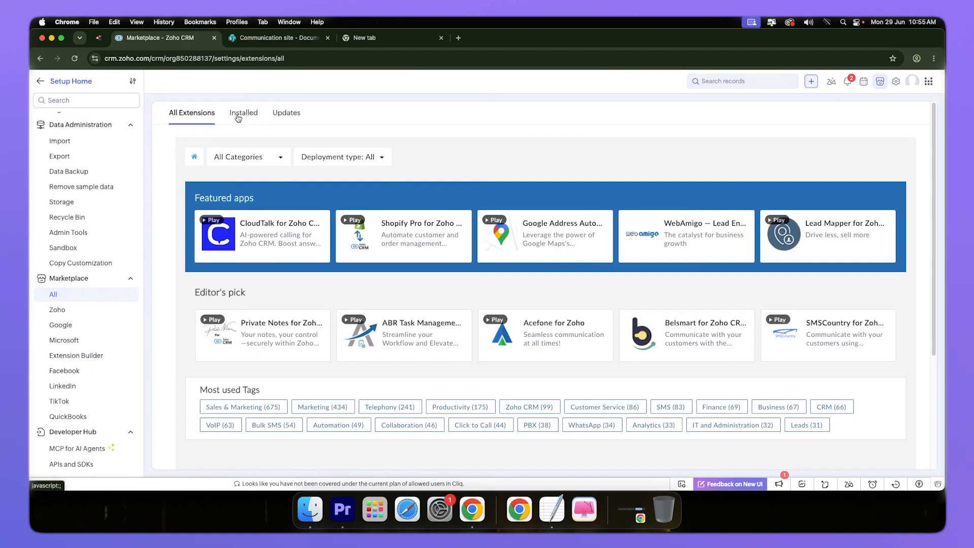
click(240, 115)
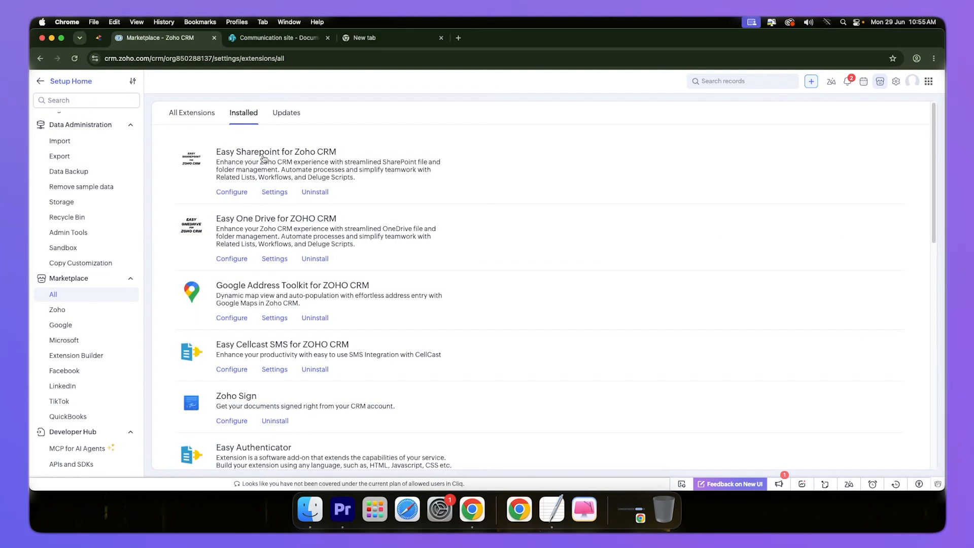
click(275, 193)
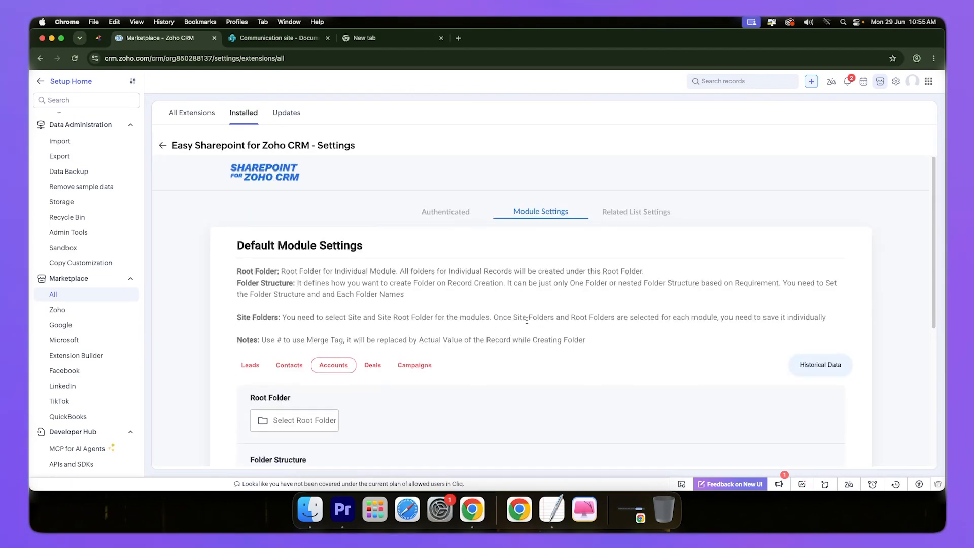
Step: Show the Historical Data log for the Deals module in the extension's module settings
scroll(218, 281, down, 3)
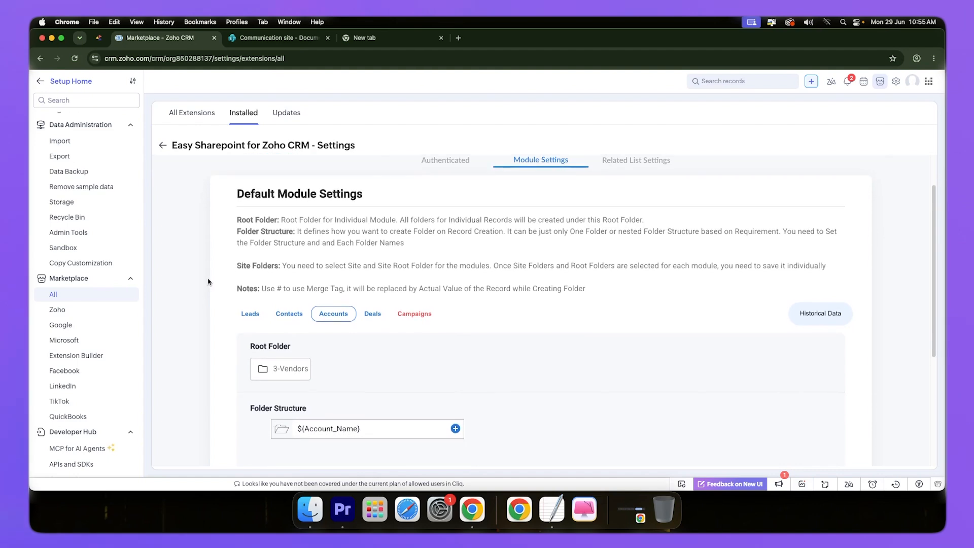
click(374, 300)
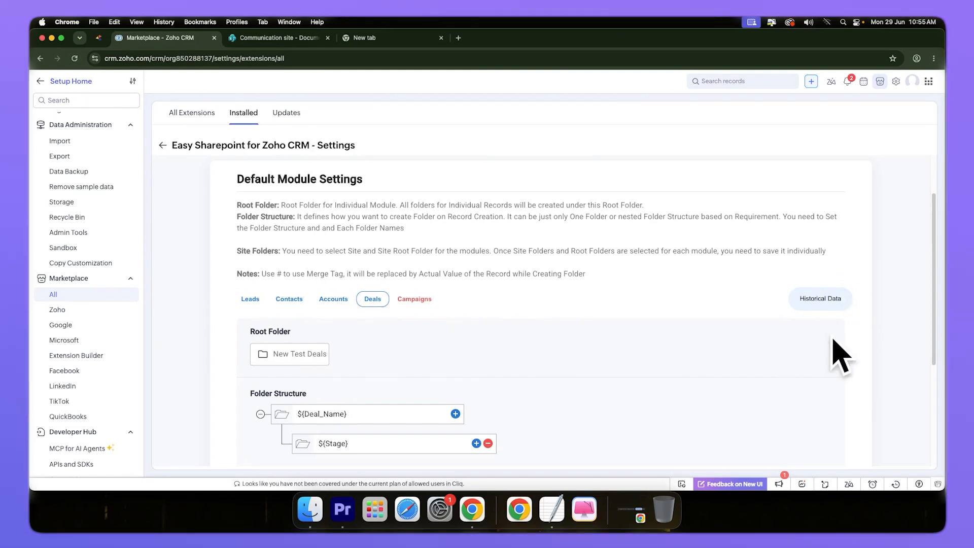
click(806, 306)
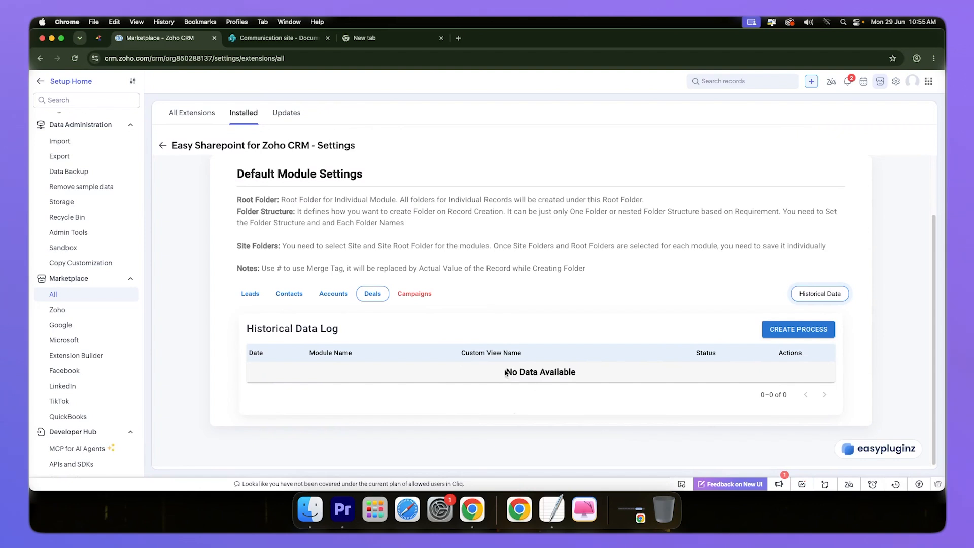
drag(506, 373, 598, 376)
click(588, 403)
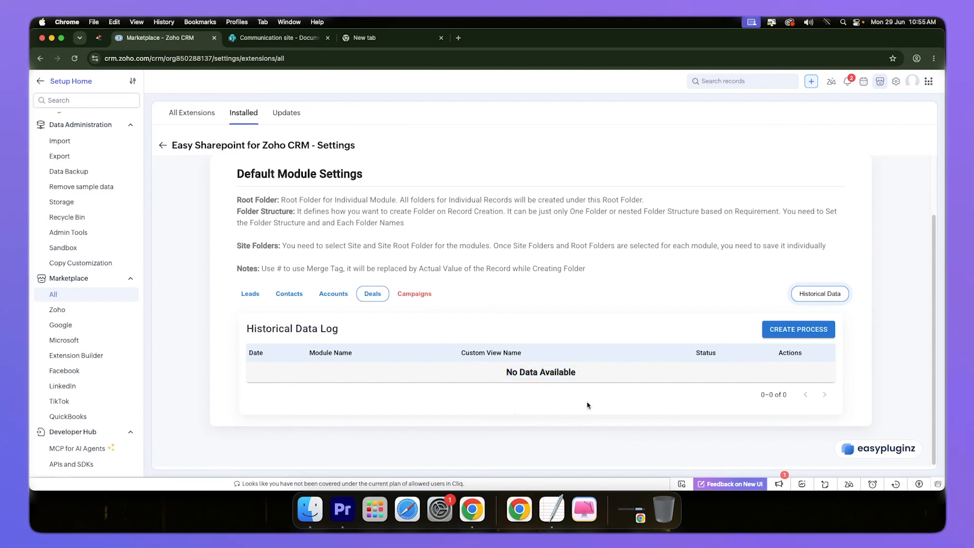
Step: Start a historical data process for the Deals module, using the Deals Without Sharepoint ID view and the Sharepoint Folder ID (EXT) field
click(818, 333)
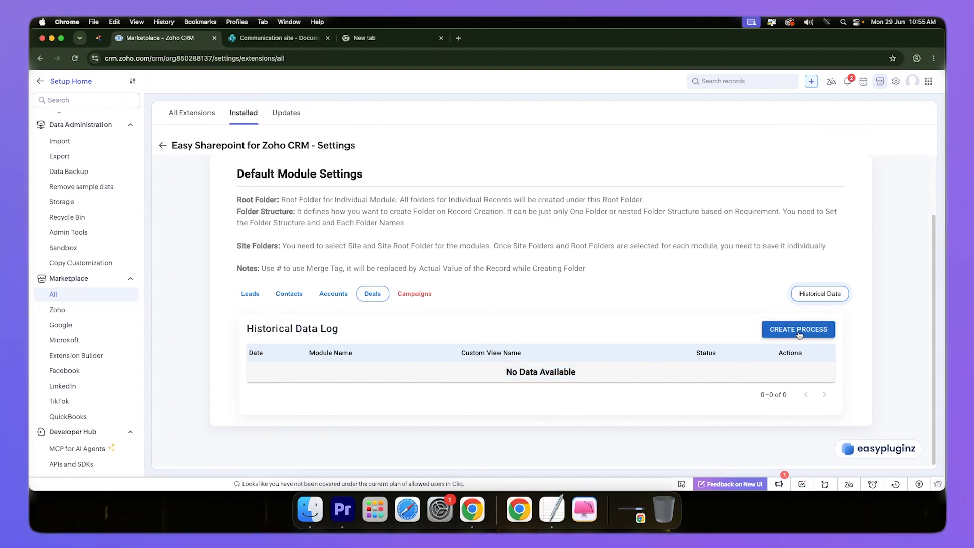
click(800, 330)
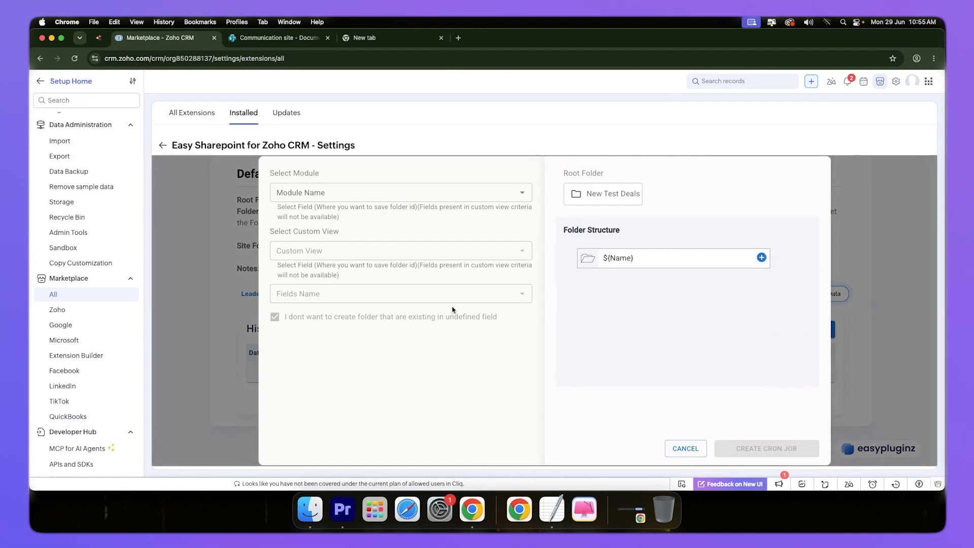
click(323, 196)
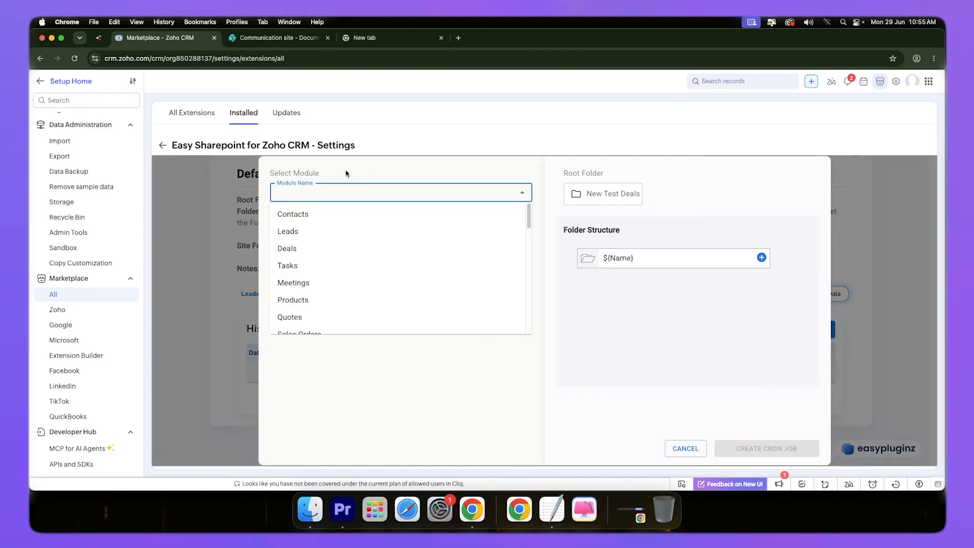
click(288, 249)
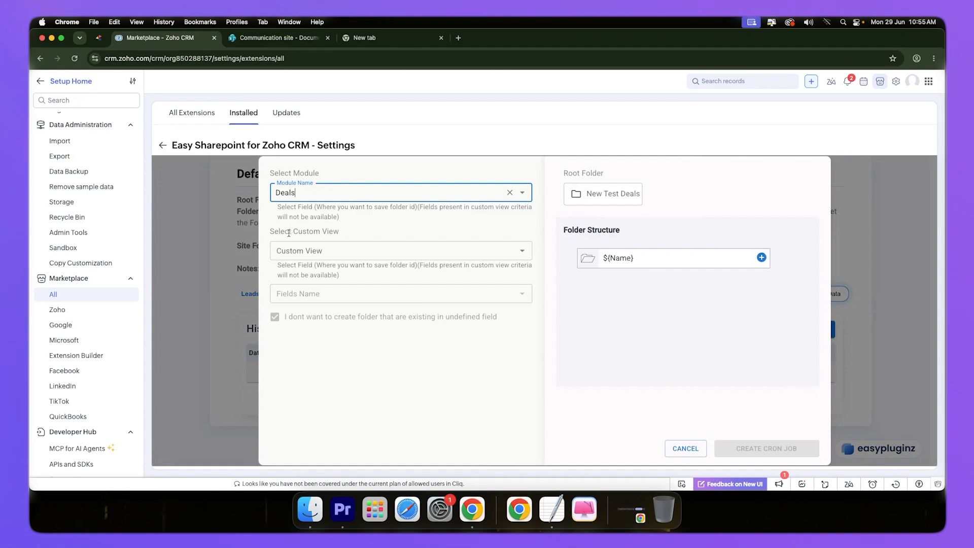
click(348, 252)
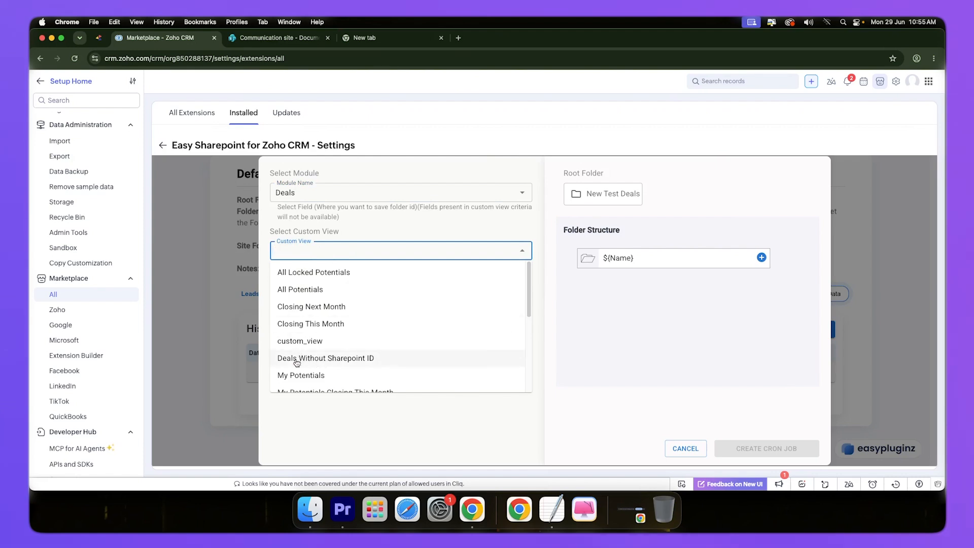
click(366, 359)
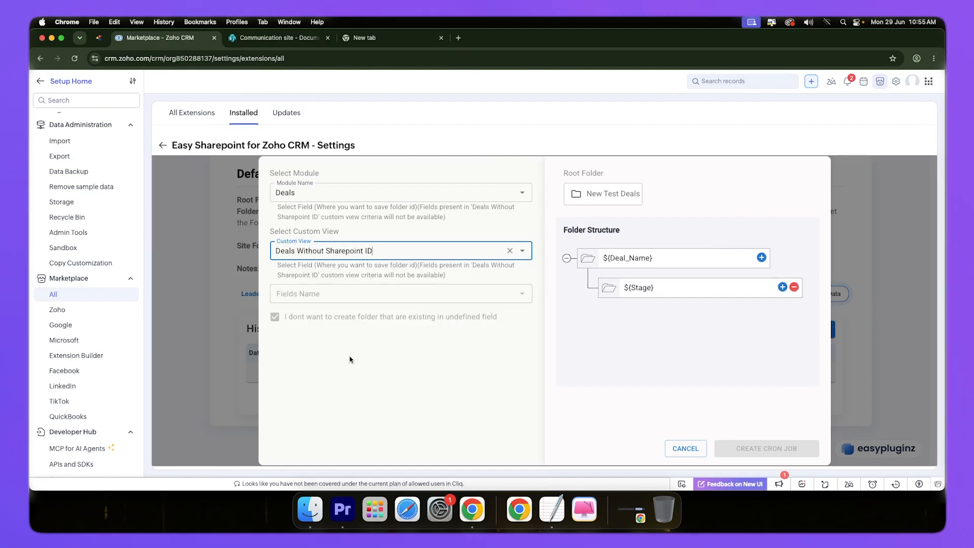
click(345, 294)
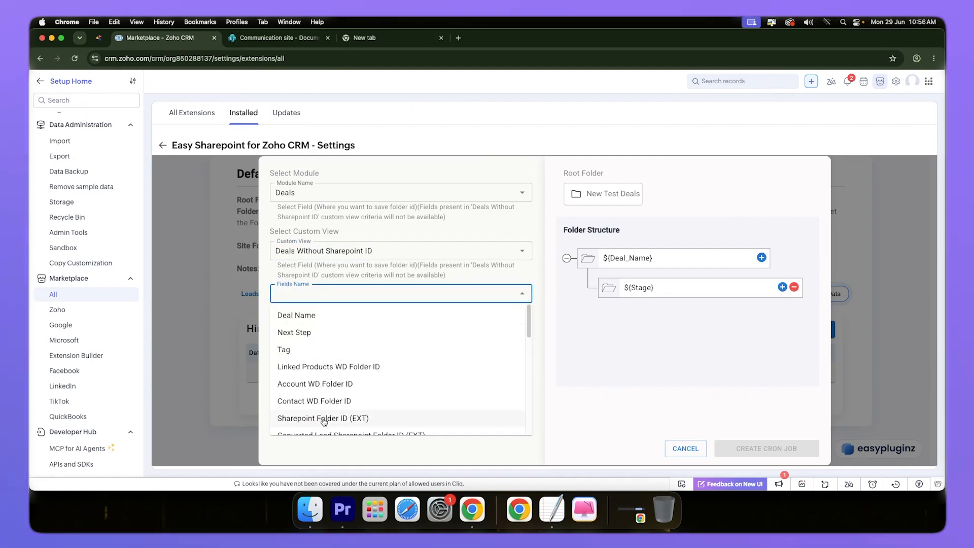
click(324, 418)
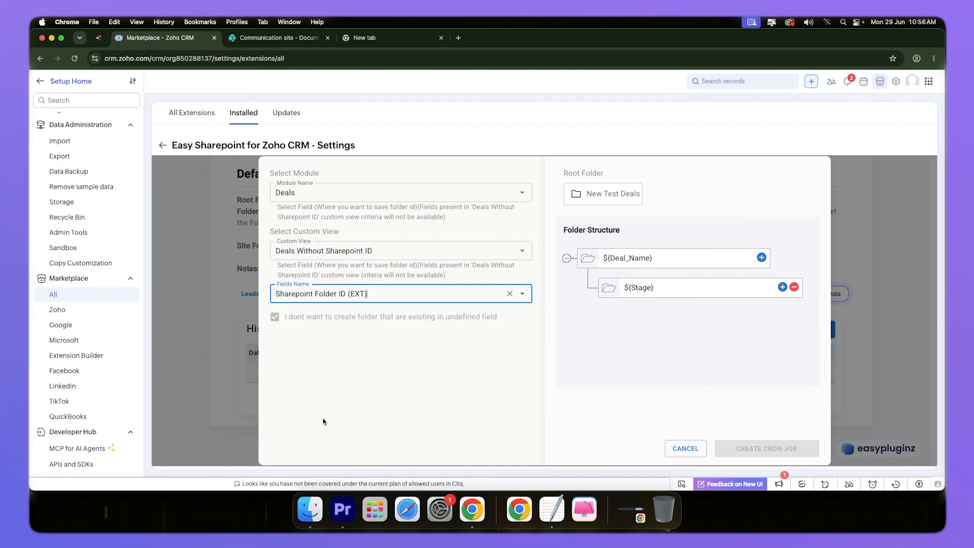
Step: Create a new folder named Processed Deals in the Documents drive of the Communication site while choosing the process's root folder
click(606, 199)
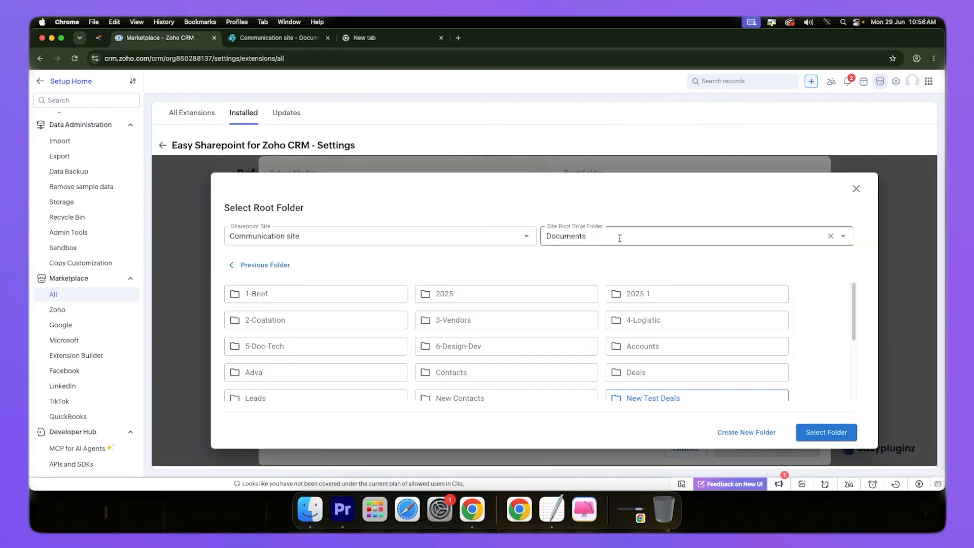
scroll(660, 304, down, 5)
scroll(680, 340, up, 3)
scroll(681, 356, down, 3)
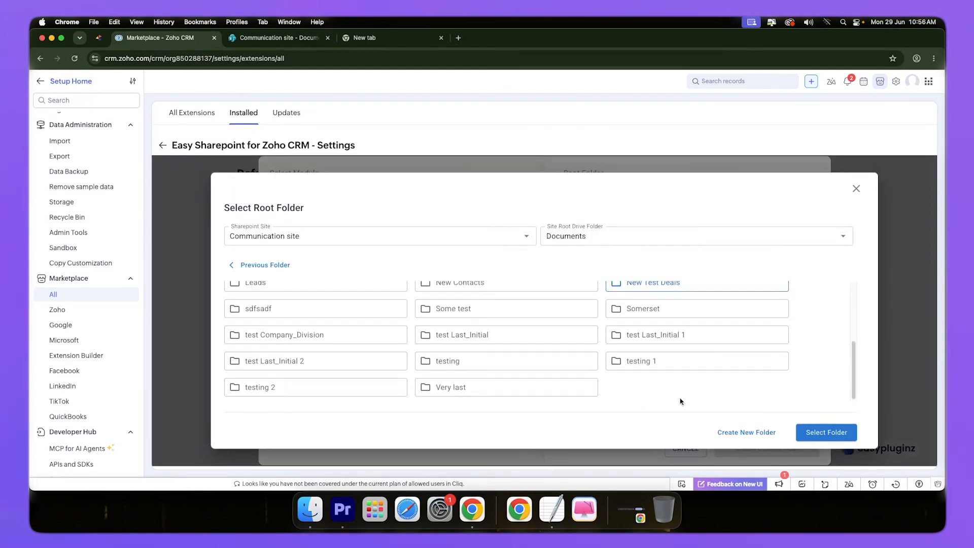
click(734, 433)
click(471, 316)
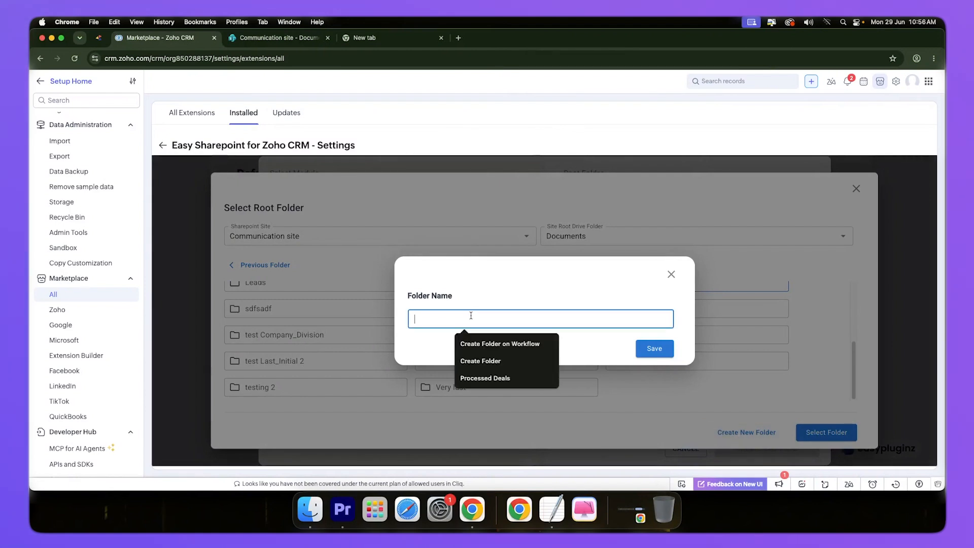
click(478, 382)
click(649, 350)
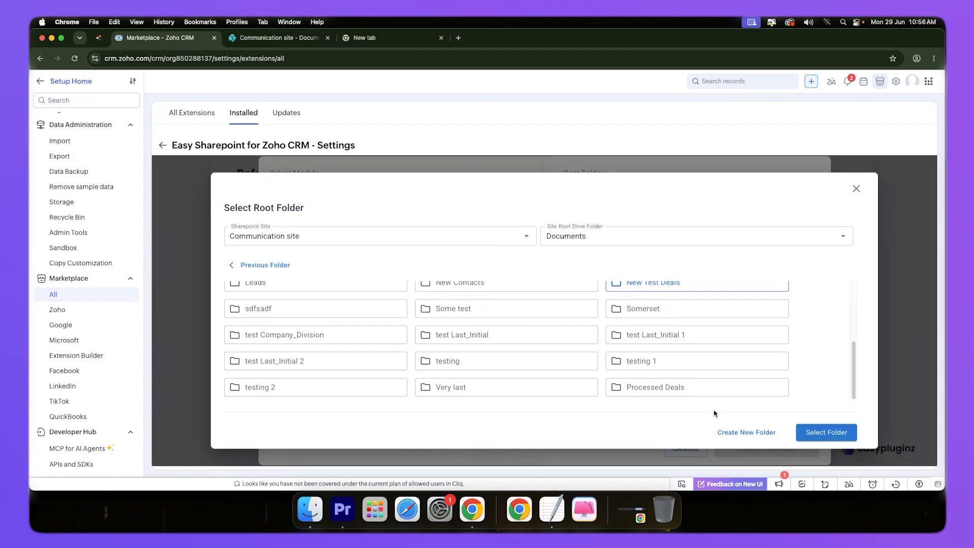
Step: Select the Processed Deals folder as the root folder and create the cron job for the Deals historical data process
click(653, 387)
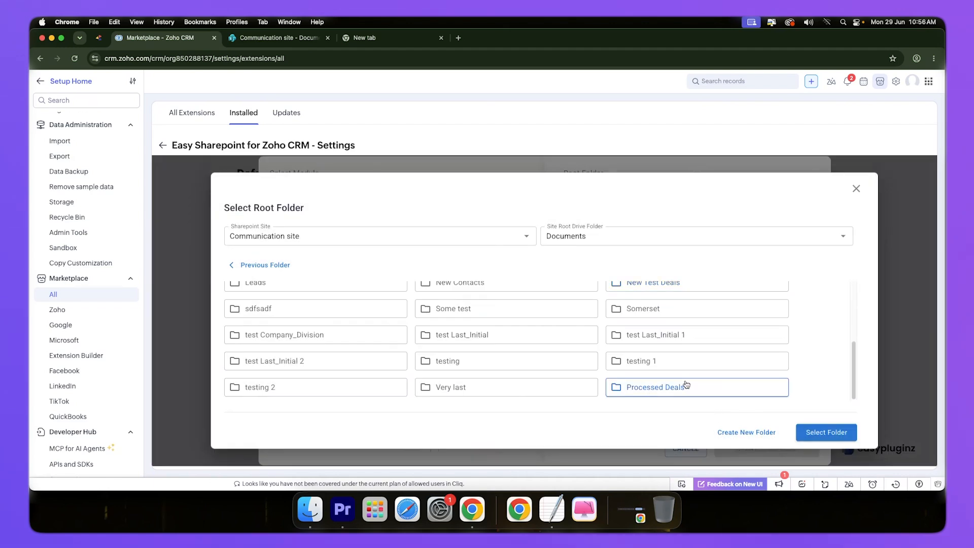
click(826, 436)
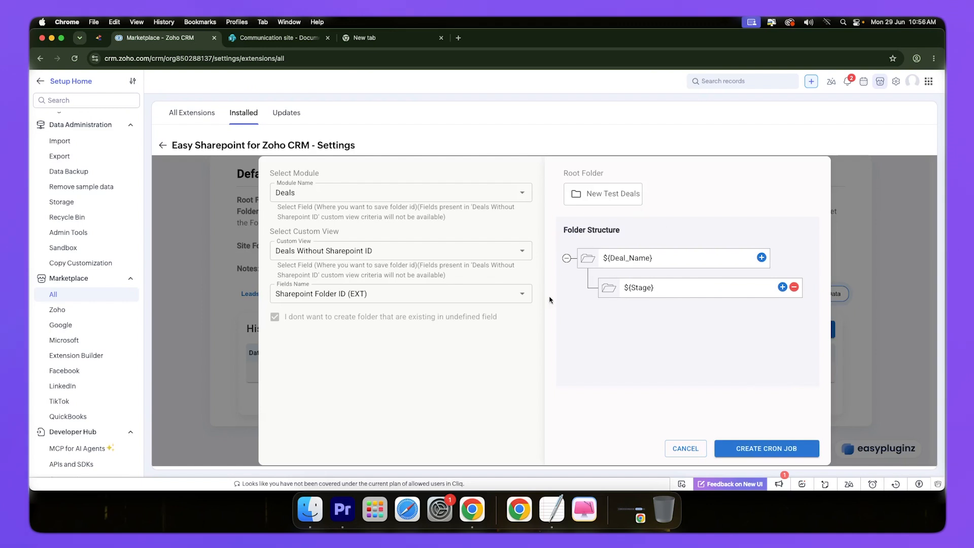
triple_click(603, 230)
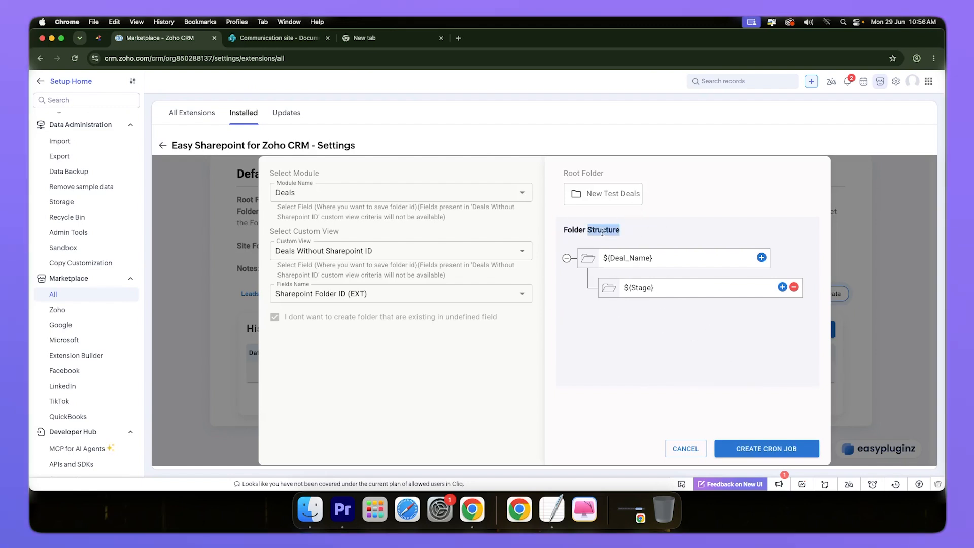
click(638, 229)
click(783, 449)
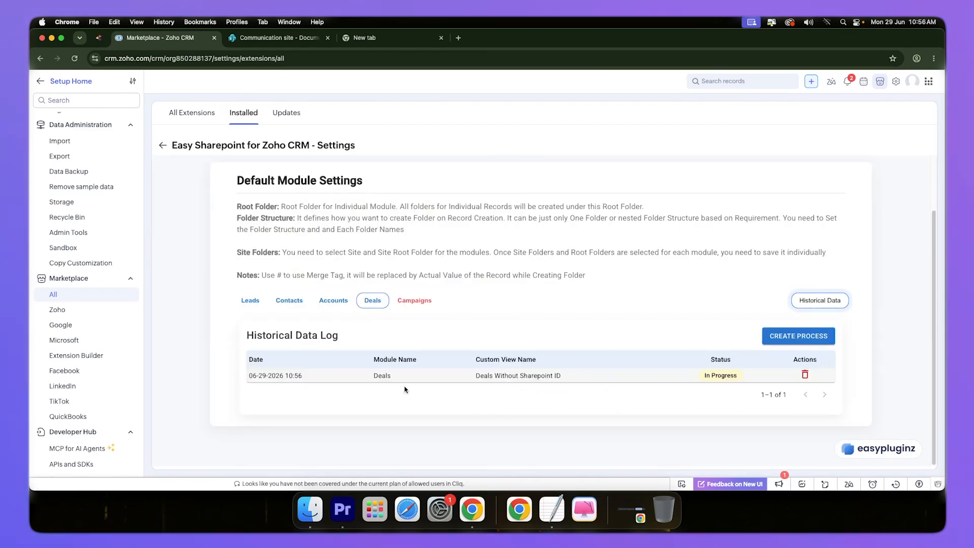
double_click(804, 359)
click(670, 410)
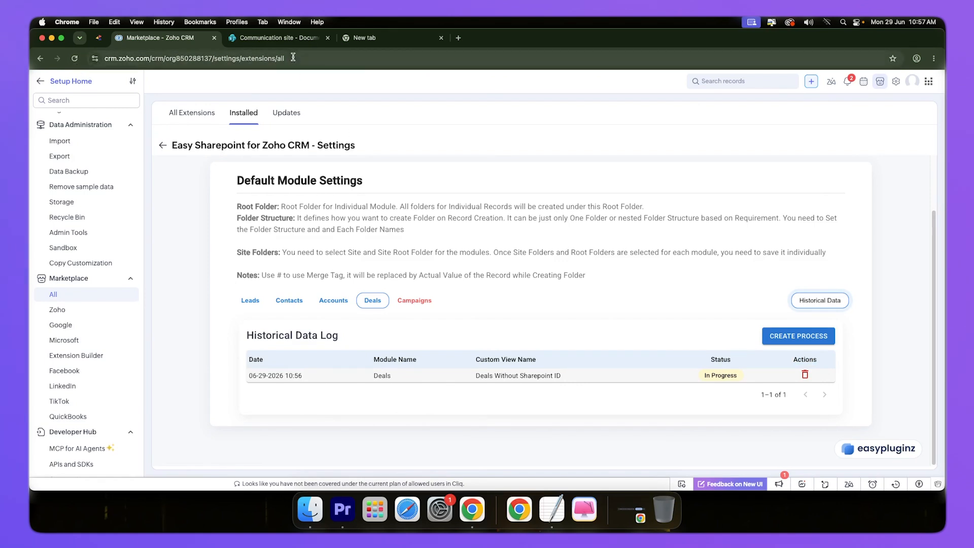
Step: Check the contents of the Processed Deals folder in the SharePoint Documents library and return to the Zoho CRM extension settings
click(271, 41)
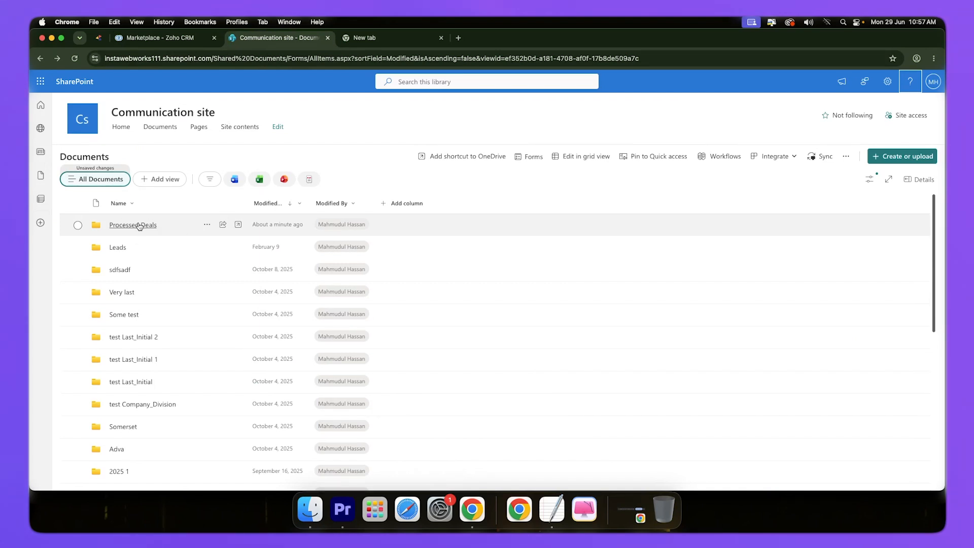
click(127, 229)
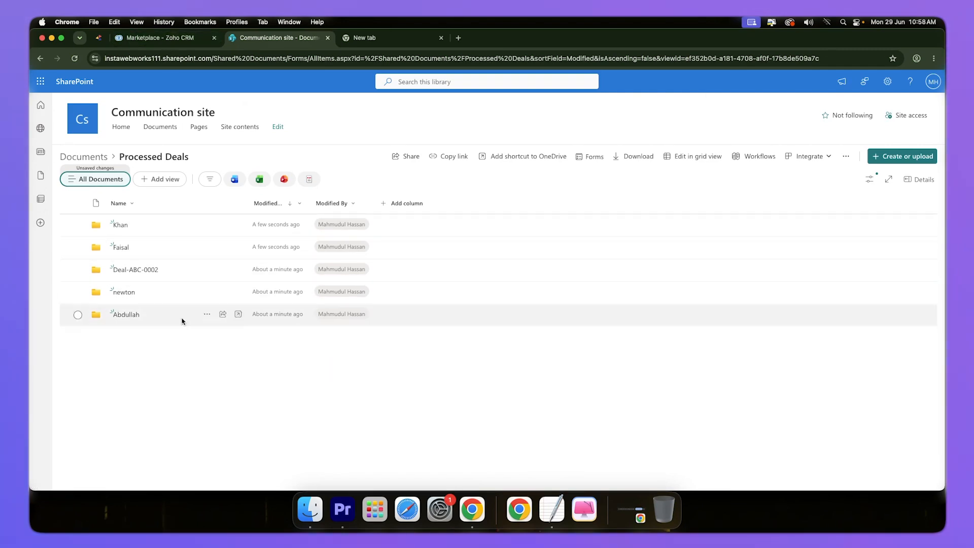
click(172, 39)
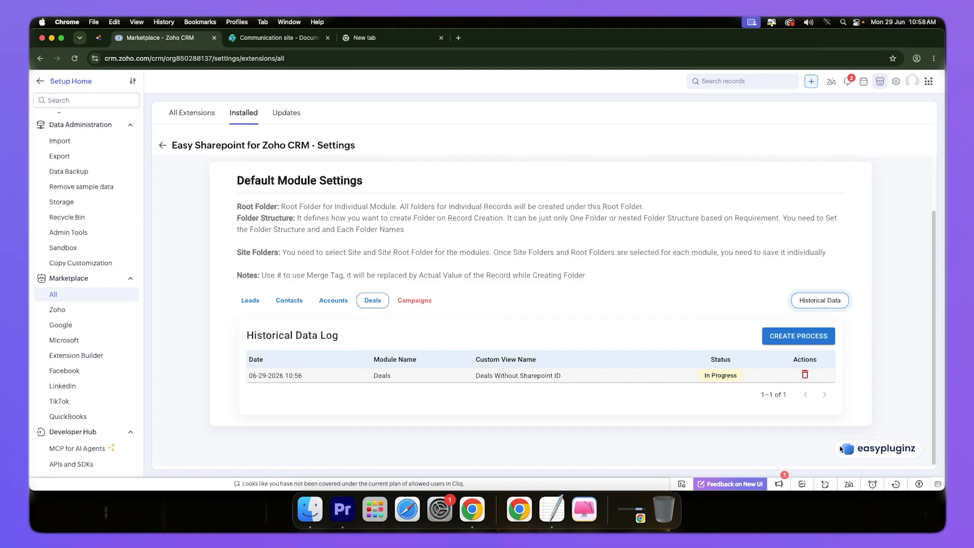